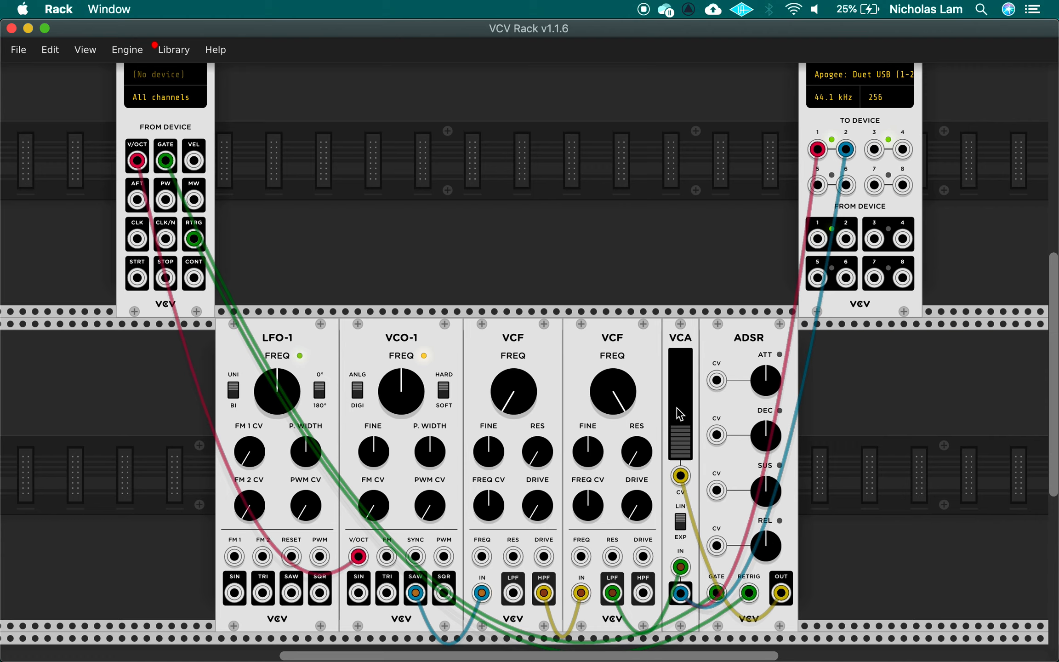
# Set the VCA level slider to exactly 30% by entering 30 in its value field
pyautogui.moveTo(680, 426); pyautogui.dragTo(681, 354)
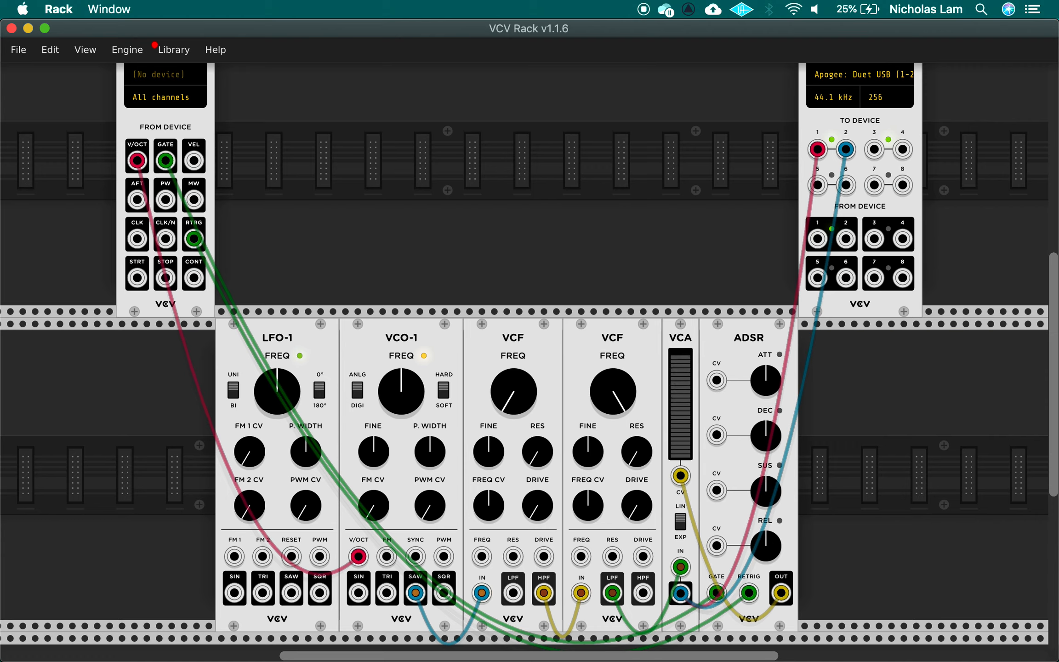
pyautogui.rightClick(682, 396)
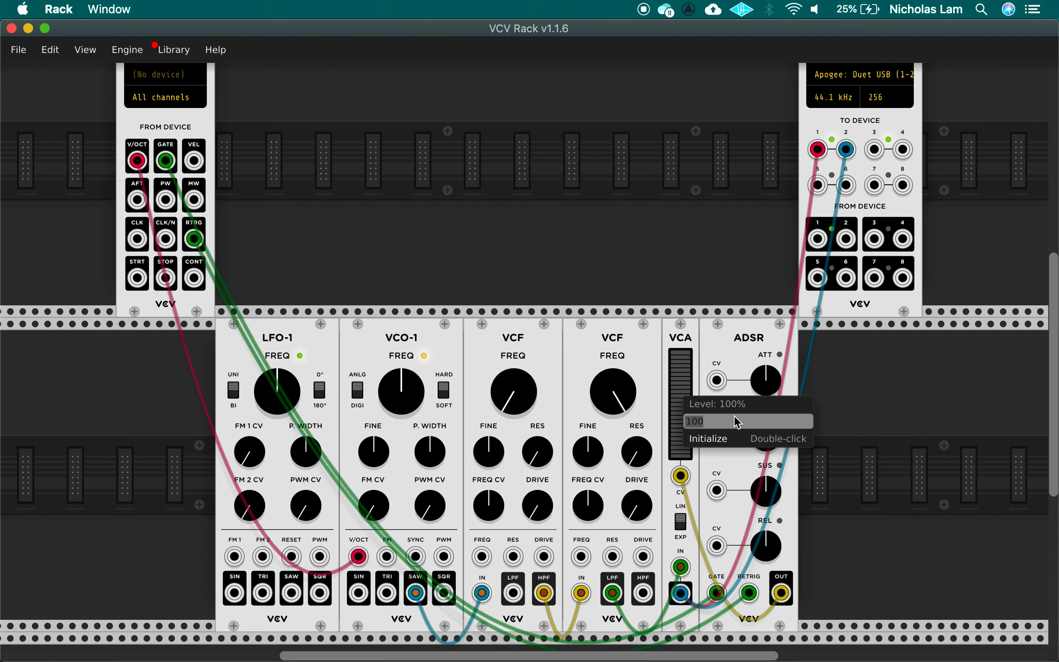
pyautogui.write('30')
pyautogui.press('Return')
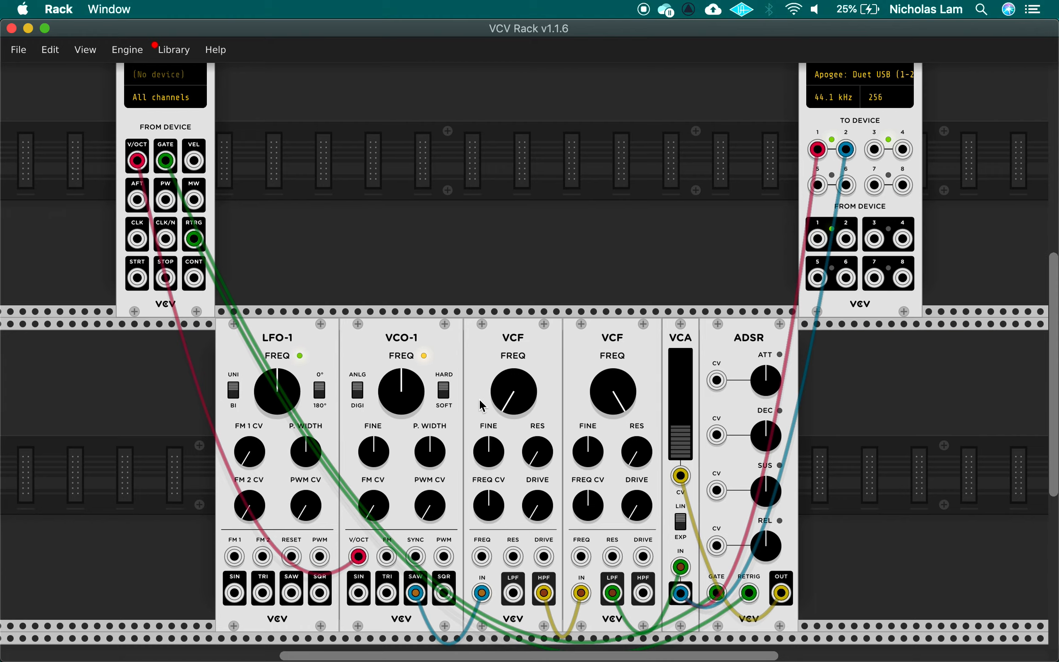
# Create a clip on the 1 MIDI track with a C3 note stretched to beat 1.2
pyautogui.press('super+Tab')
pyautogui.press('super+Tab')
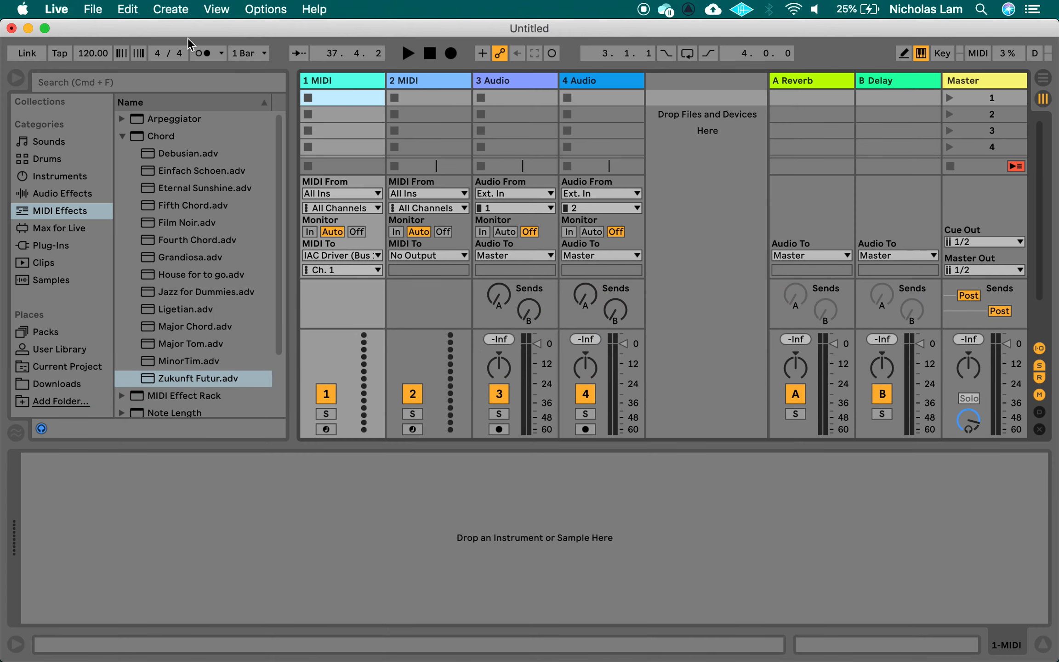
pyautogui.doubleClick(354, 99)
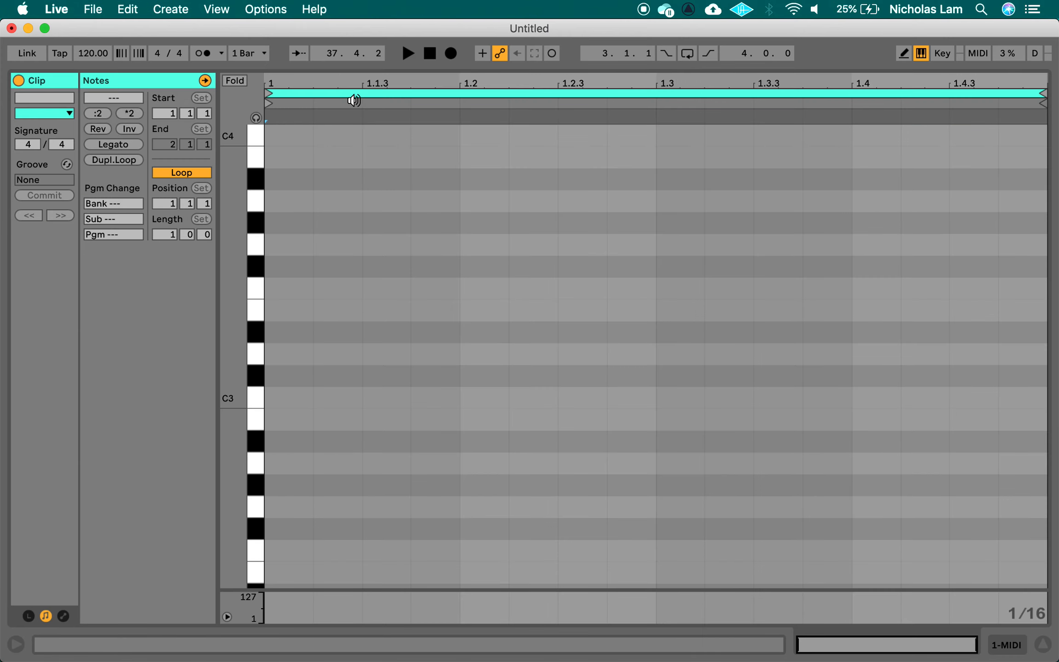
pyautogui.click(297, 396)
pyautogui.doubleClick(297, 397)
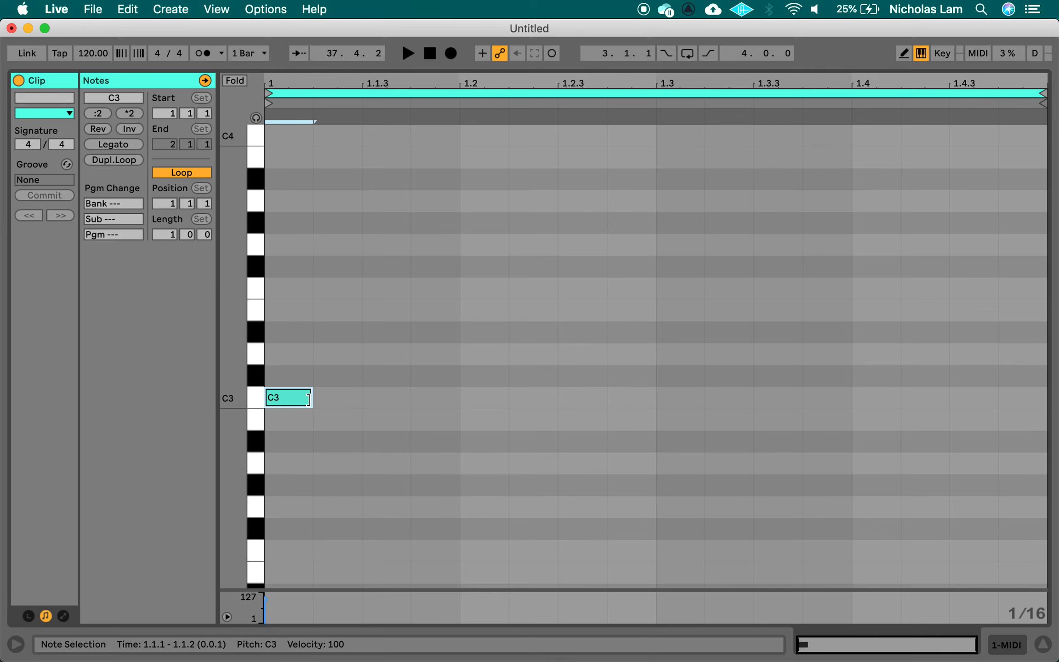
pyautogui.moveTo(309, 400); pyautogui.dragTo(456, 405)
# Confirm the 1 MIDI track's MIDI output goes to IAC Driver, channel 1
pyautogui.hotkey('shift', 'Tab')
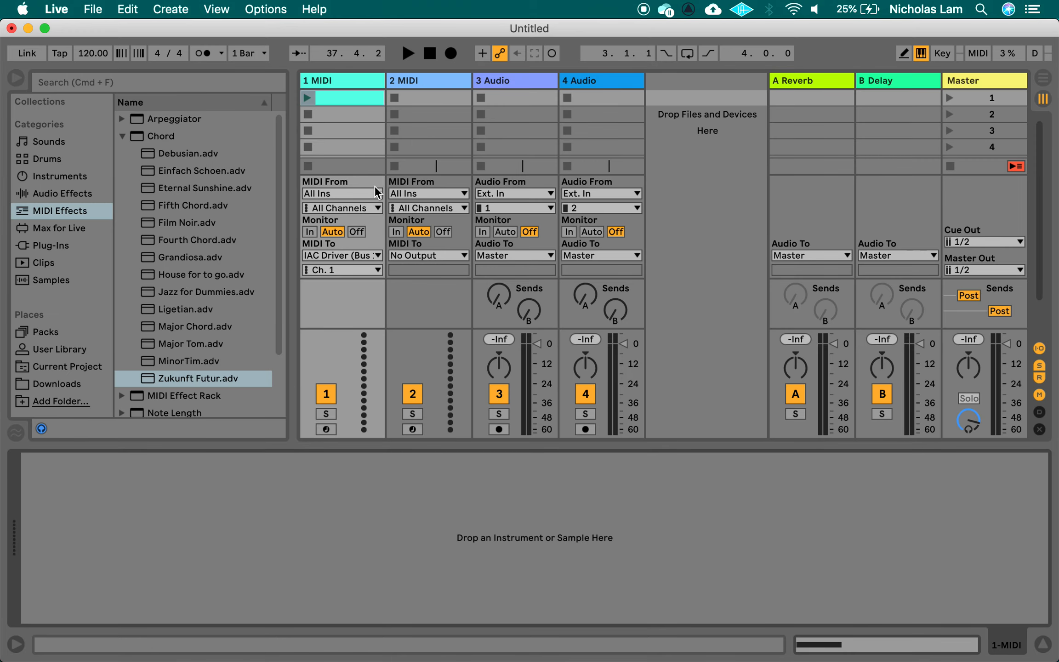
pyautogui.click(373, 256)
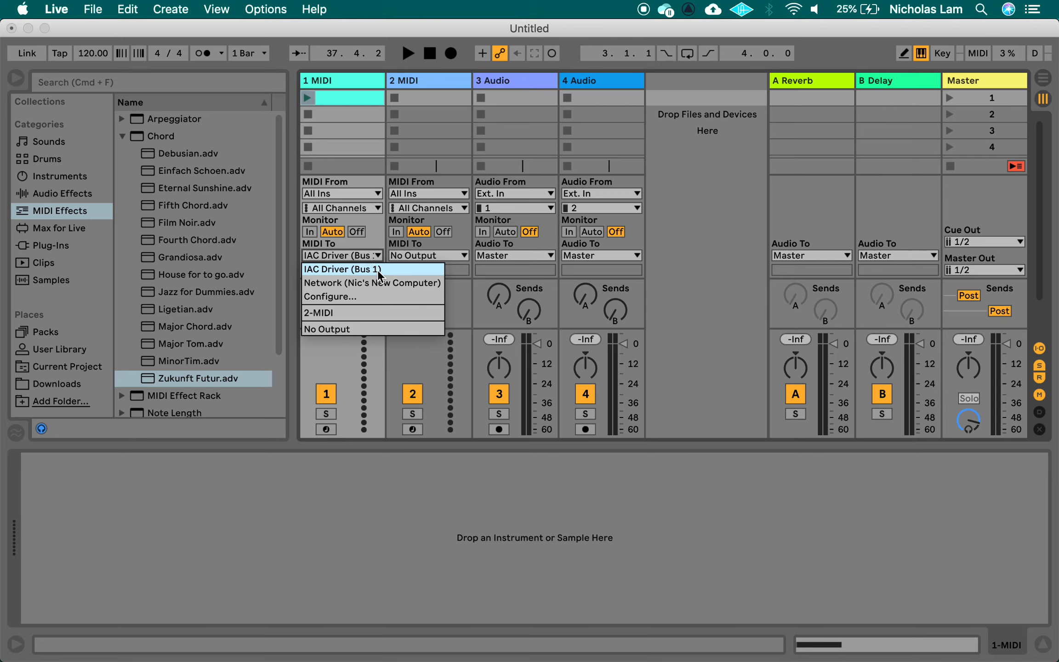
pyautogui.click(324, 358)
pyautogui.click(355, 271)
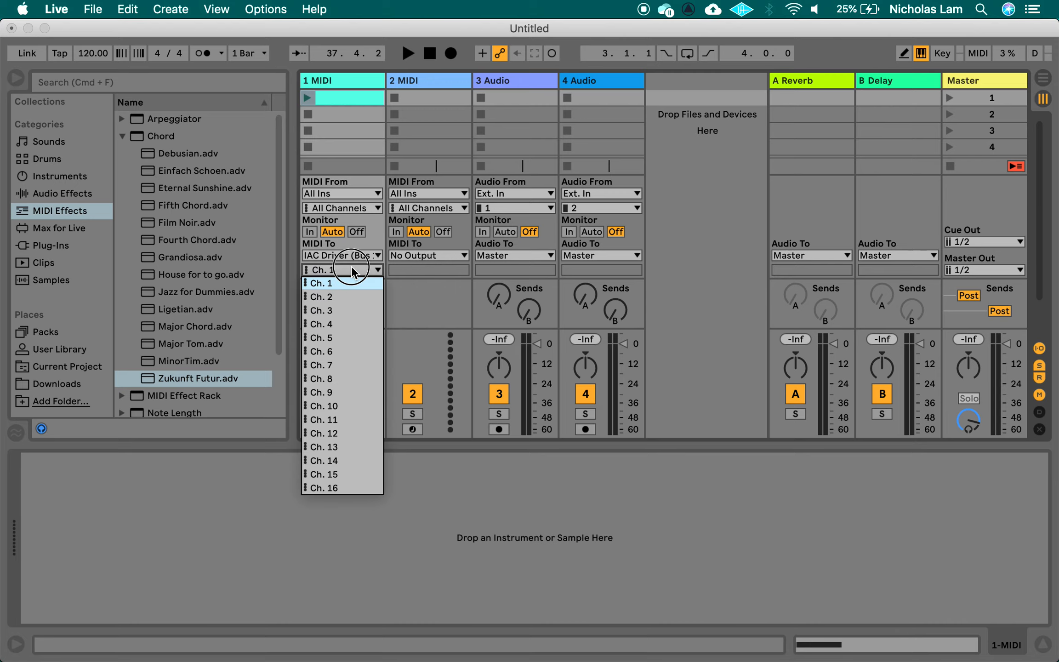
pyautogui.click(404, 288)
pyautogui.press('super+Tab')
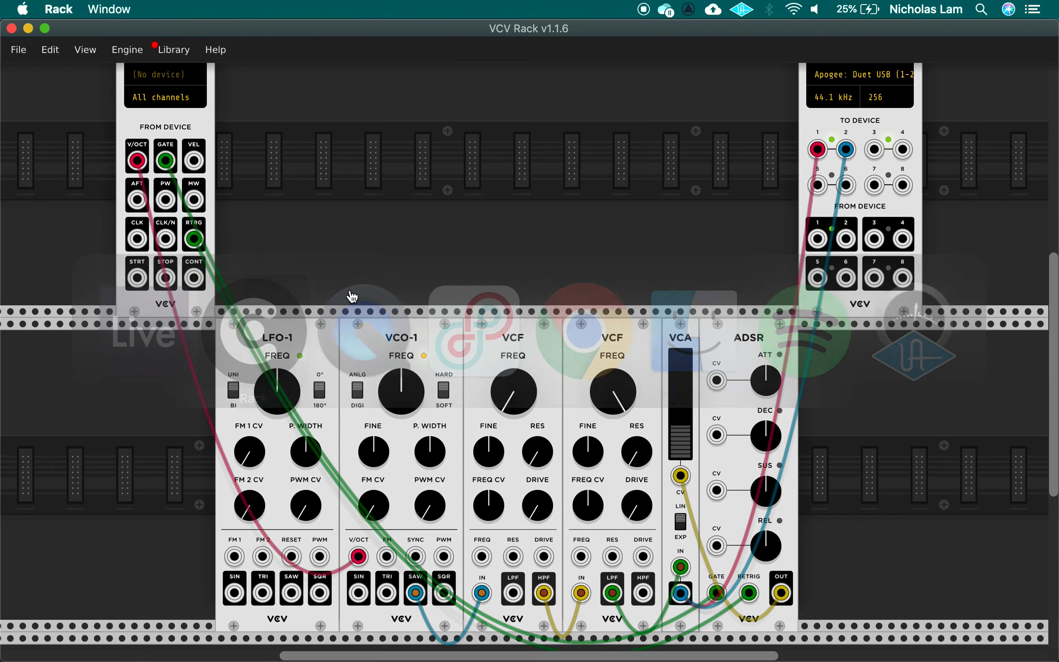
# Set the MIDI-CV module to the Core MIDI driver with IAC Driver Bus 1 as input
pyautogui.scroll(5, 202, 223)
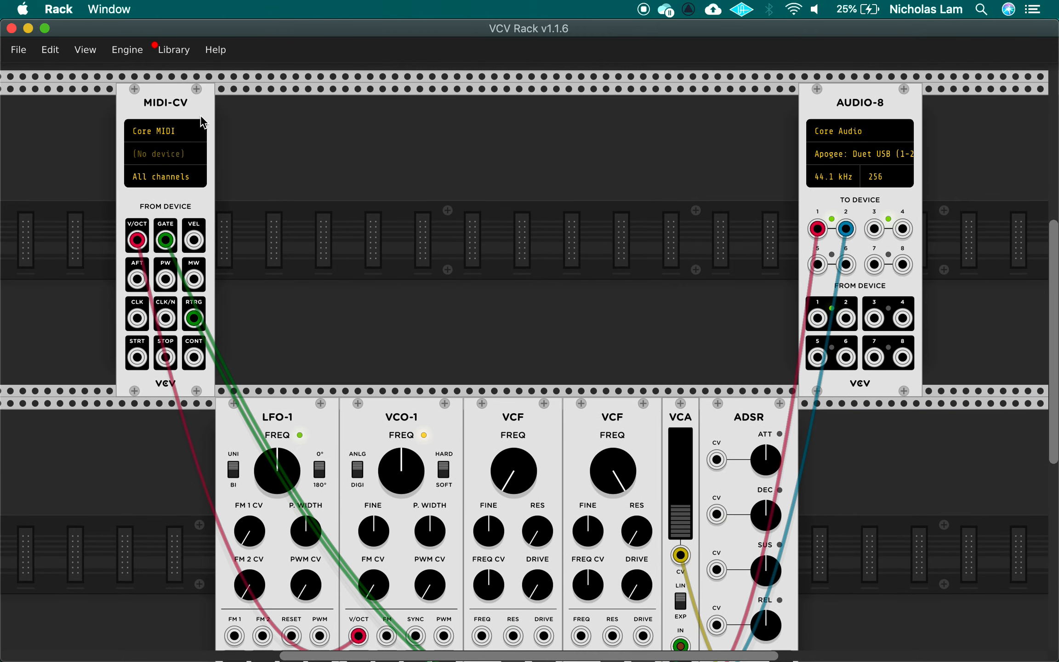
pyautogui.click(179, 133)
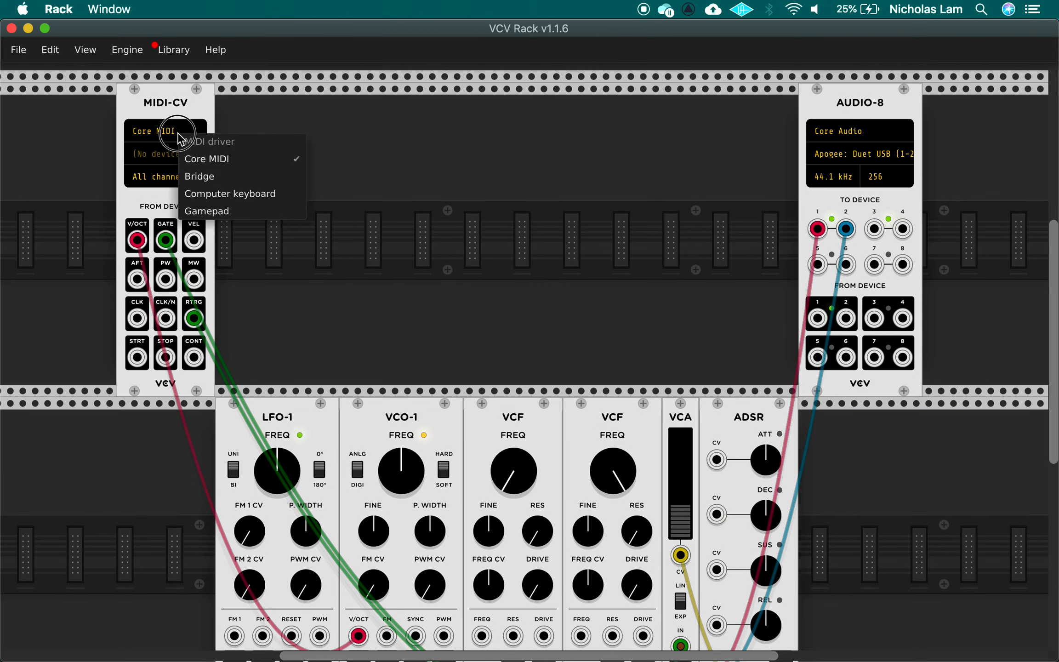
pyautogui.click(260, 158)
pyautogui.click(180, 156)
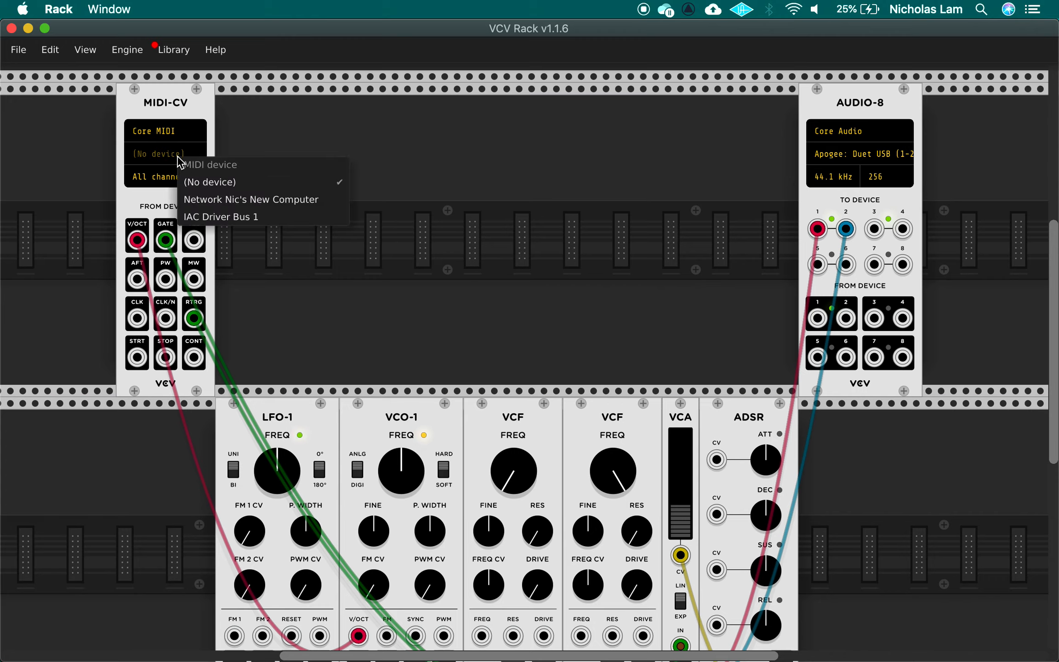
pyautogui.click(277, 217)
# Launch the C3 clip on Ableton Live's 1 MIDI track, then return to VCV Rack
pyautogui.press('super+Tab')
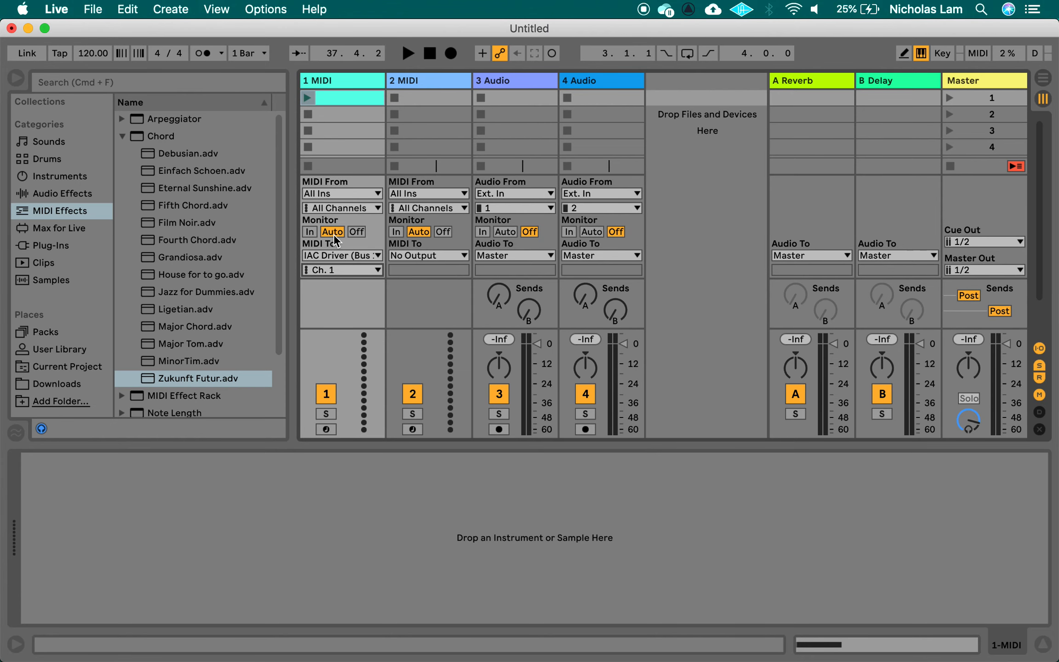
pyautogui.click(312, 98)
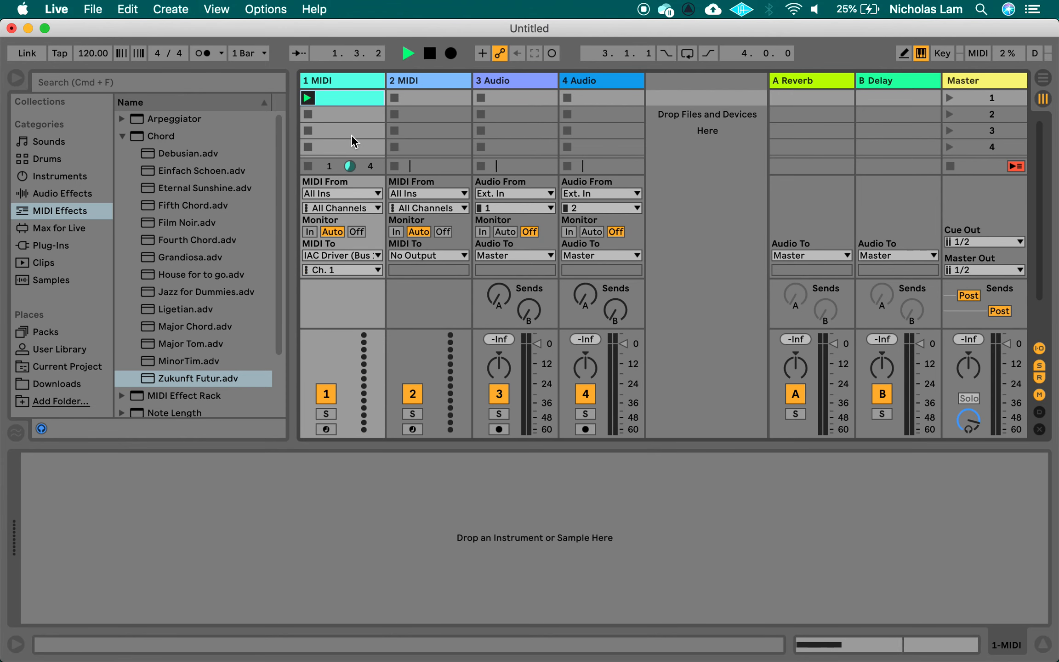
pyautogui.press('super+Tab')
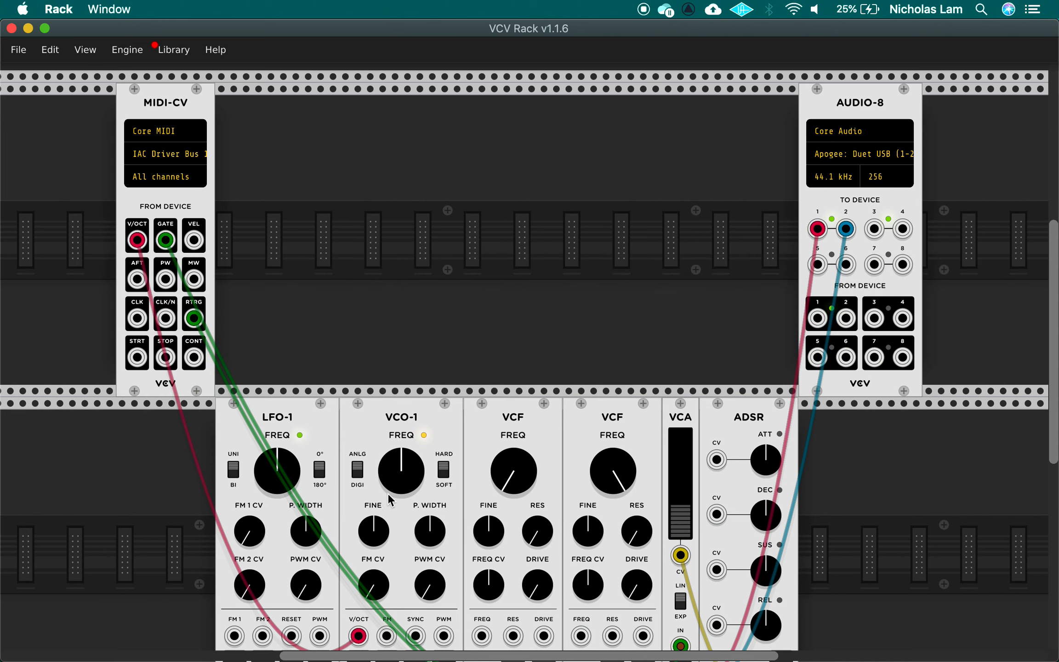
# Scroll the rack view down, then bring Ableton Live back to the front
pyautogui.scroll(-2, 387, 493)
pyautogui.scroll(-2, 386, 490)
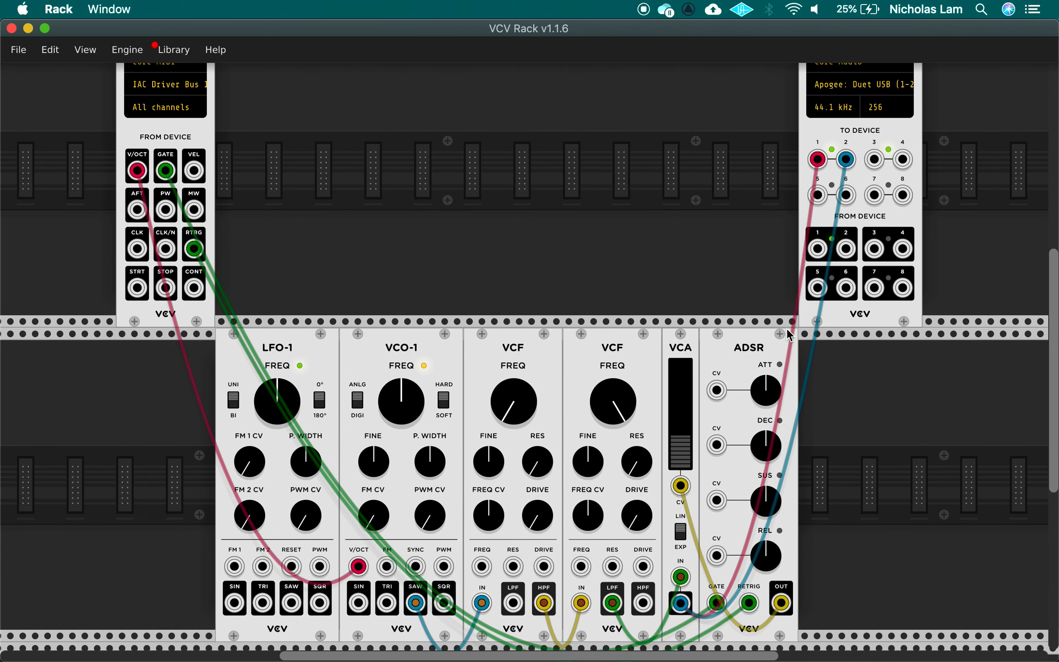
pyautogui.press('super+Tab')
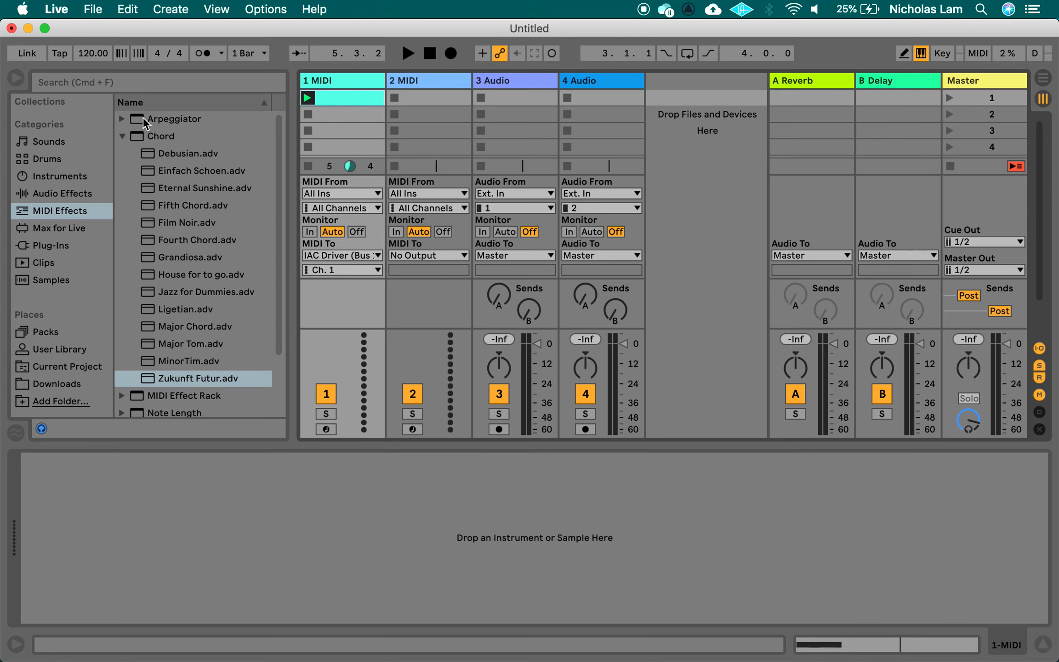
# Load the Zukunft Futur preset from the MIDI Effects Chord folder onto 1 MIDI
pyautogui.click(73, 195)
pyautogui.click(68, 213)
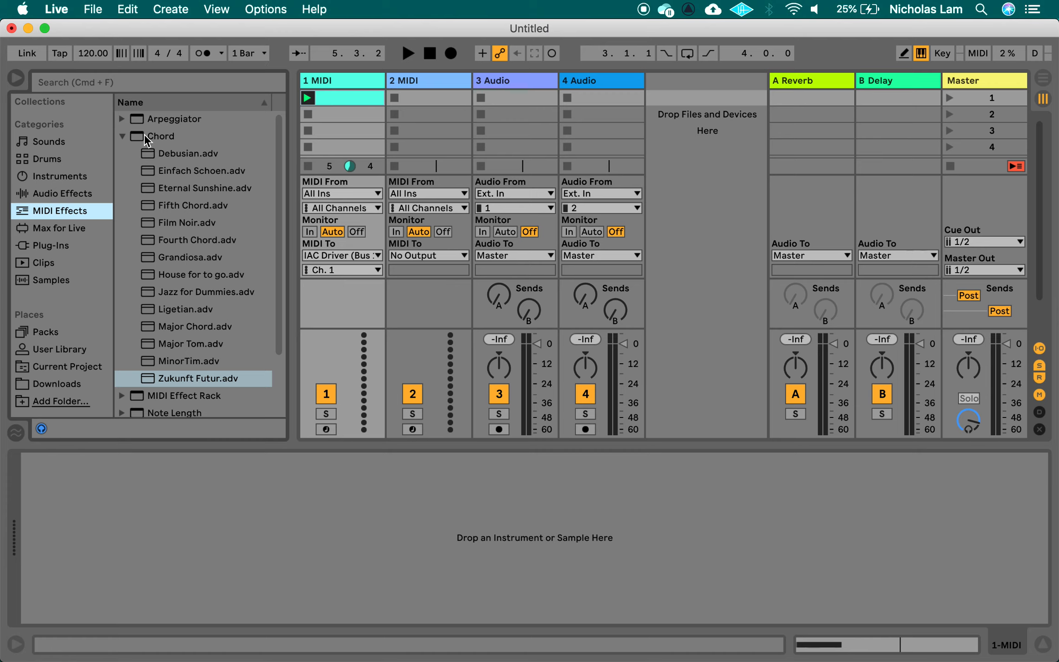
pyautogui.click(132, 139)
pyautogui.click(126, 140)
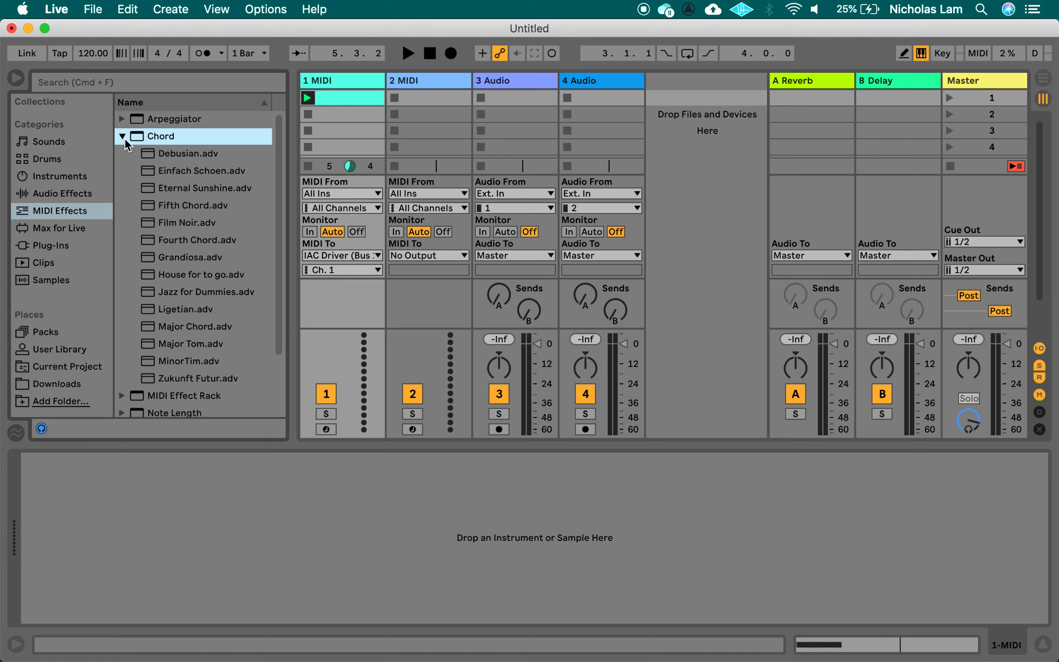
pyautogui.doubleClick(204, 382)
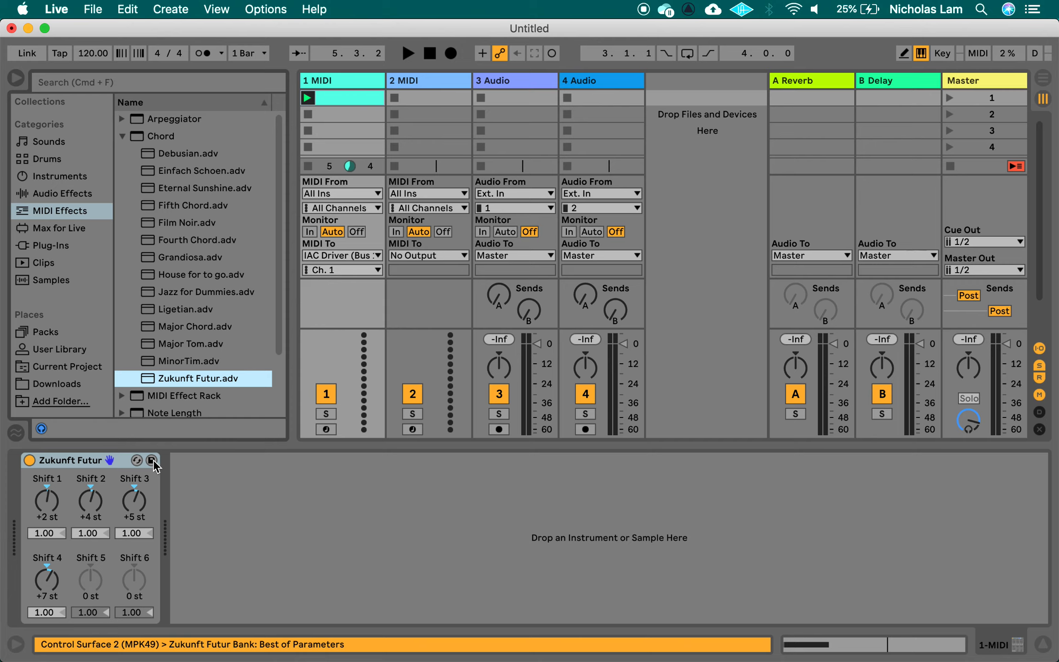
# Inspect the clip's C3 note, launch the clip, and return to VCV Rack
pyautogui.doubleClick(333, 97)
pyautogui.hotkey('shift', 'Tab')
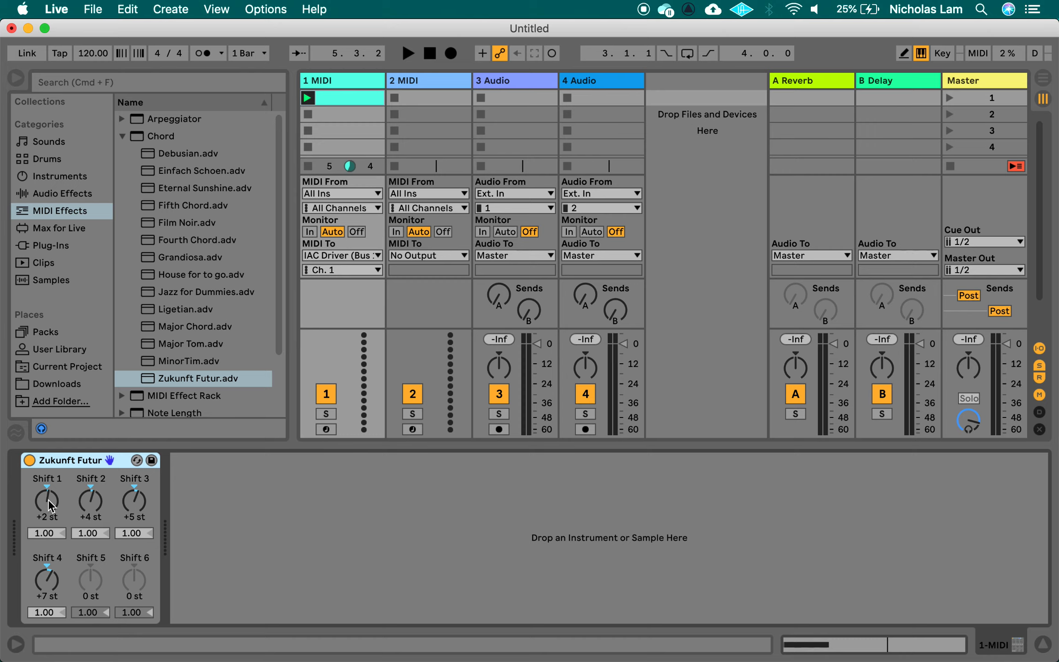
pyautogui.click(307, 98)
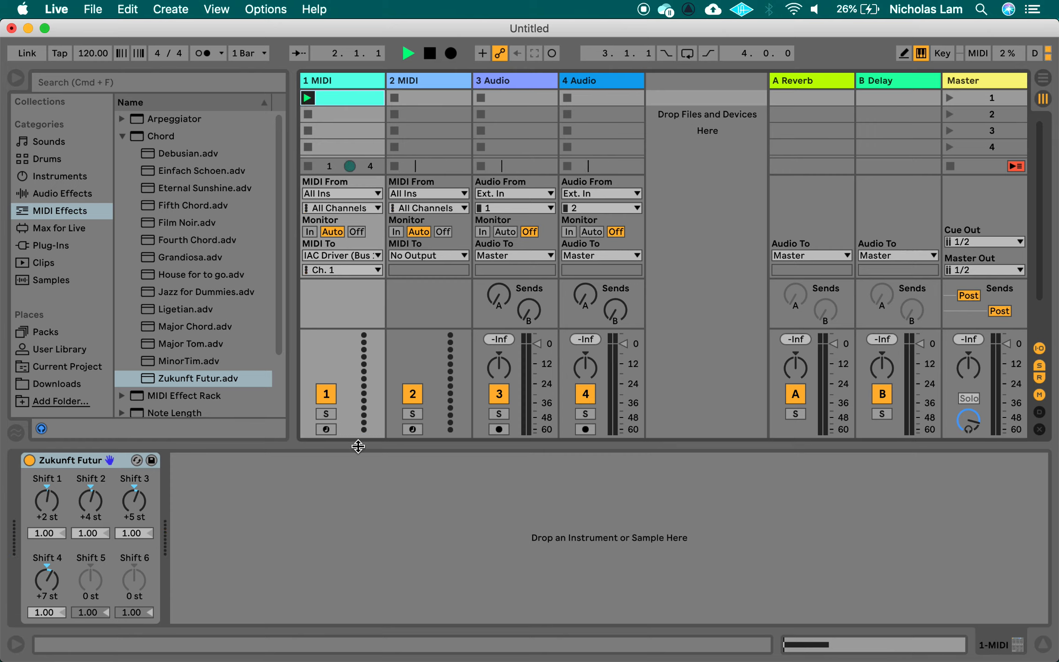
pyautogui.press('super+Tab')
pyautogui.press('super+Tab')
pyautogui.press('super+Tab')
# Set the MIDI-CV module's polyphony channels to 6
pyautogui.scroll(2, 316, 464)
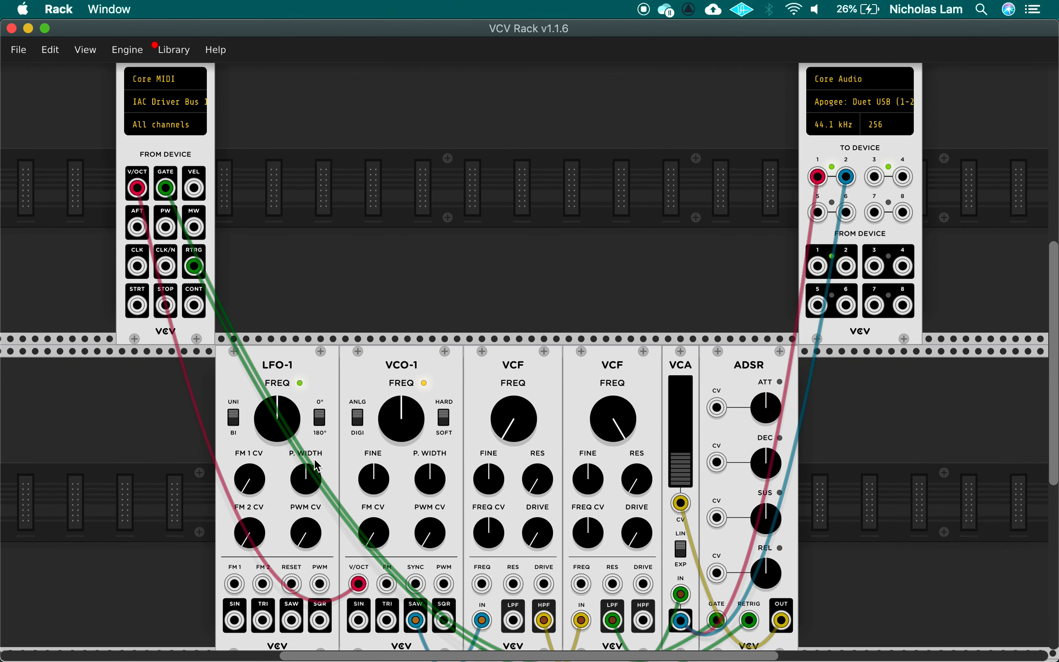
pyautogui.scroll(1, 319, 461)
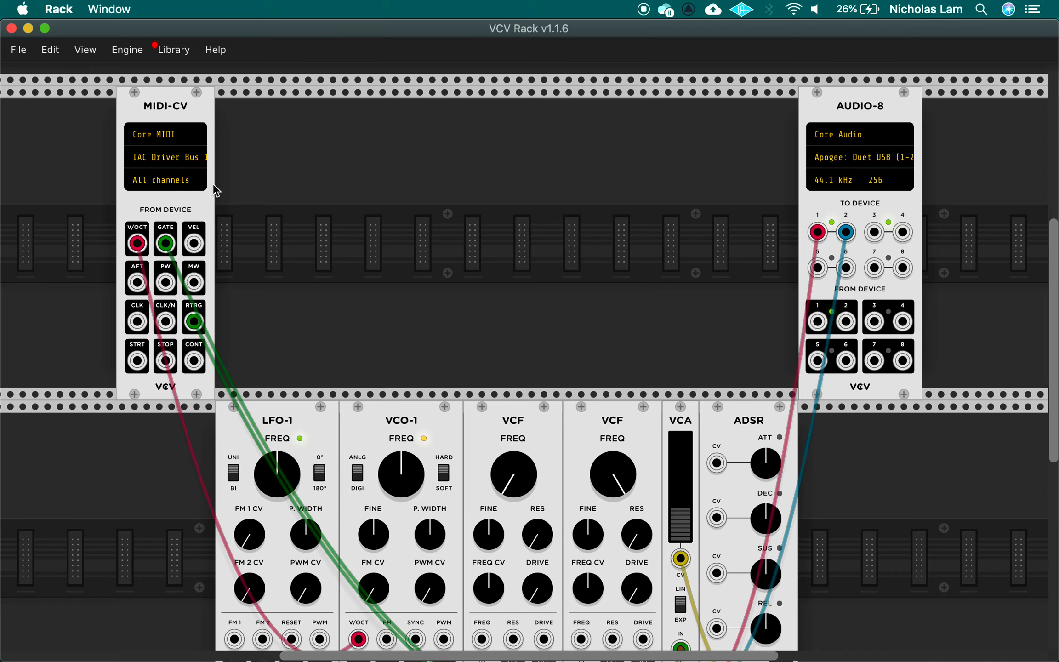
pyautogui.rightClick(192, 211)
pyautogui.moveTo(299, 408)
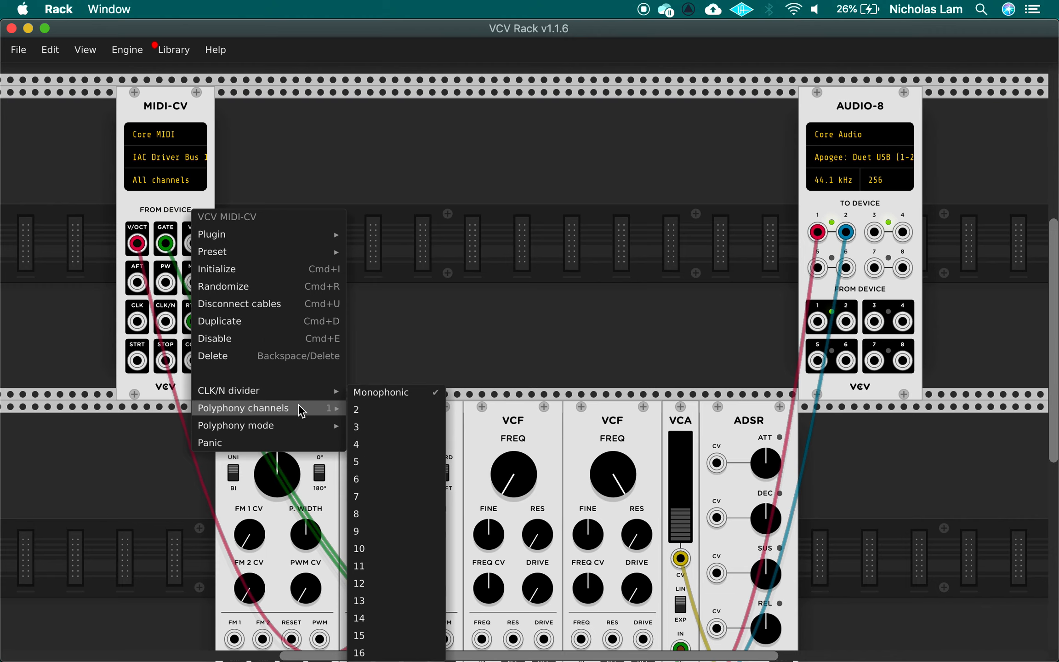
pyautogui.click(419, 486)
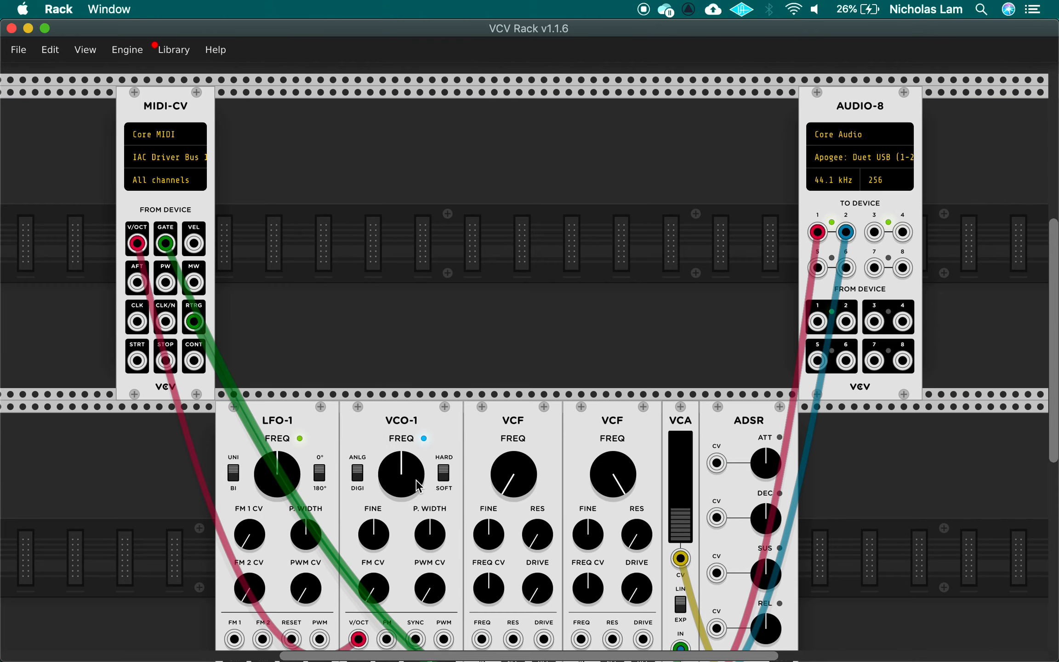
# Start the 1 MIDI clip and transport playing in Ableton Live, then return to Rack
pyautogui.scroll(-3, 412, 473)
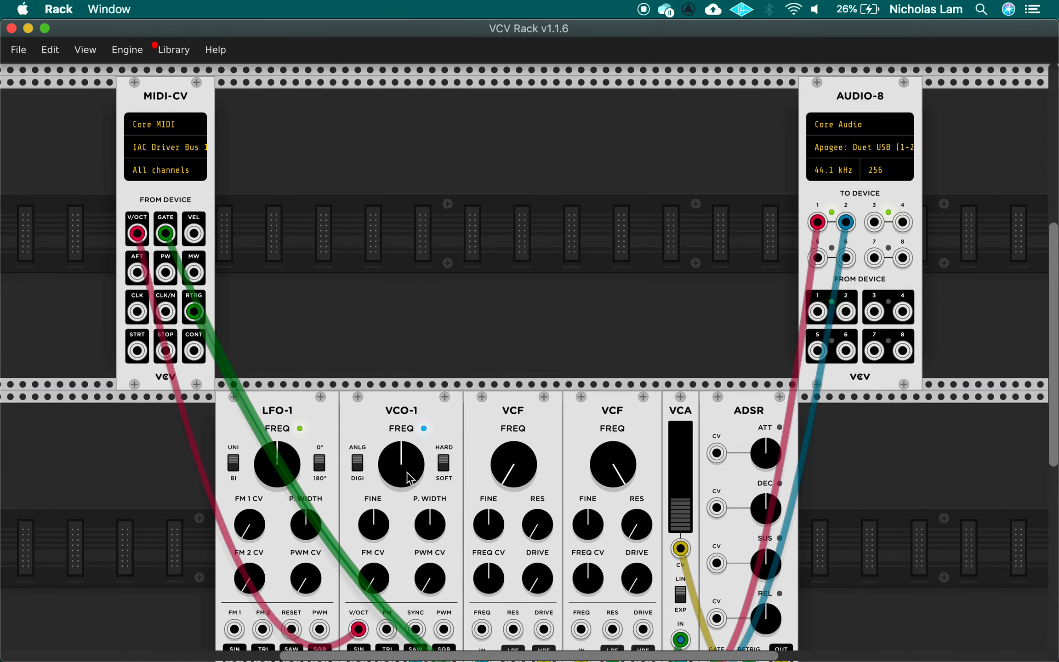
pyautogui.scroll(-3, 408, 464)
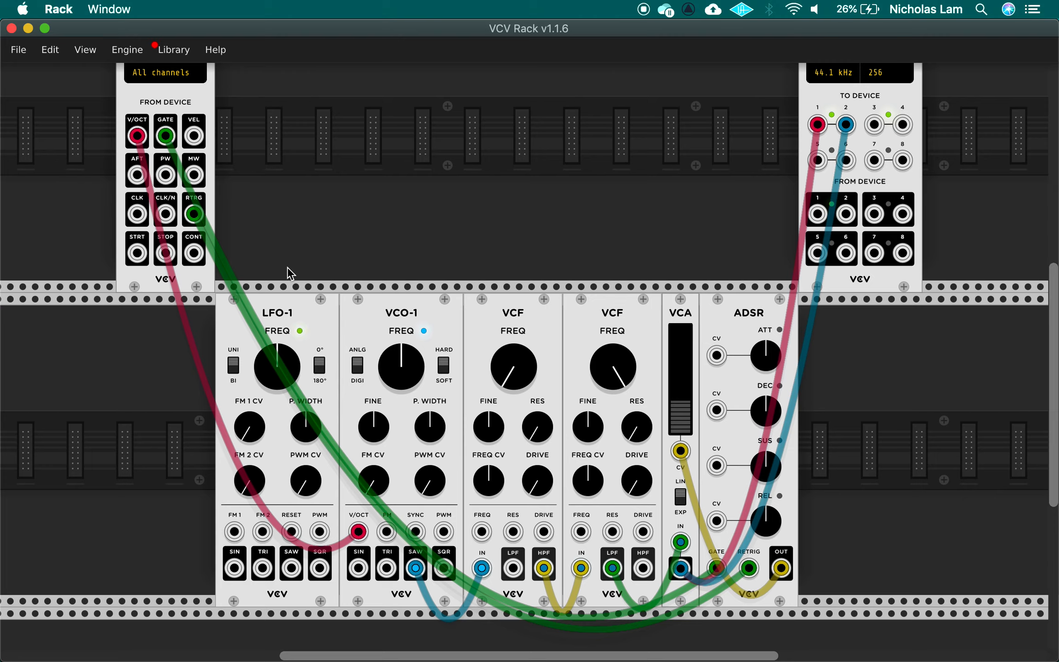
pyautogui.press('super+Tab')
pyautogui.click(309, 99)
pyautogui.press('super+Tab')
# Lower the second VCF's FREQ knob to reduce its cutoff
pyautogui.scroll(2, 605, 461)
pyautogui.scroll(1, 605, 461)
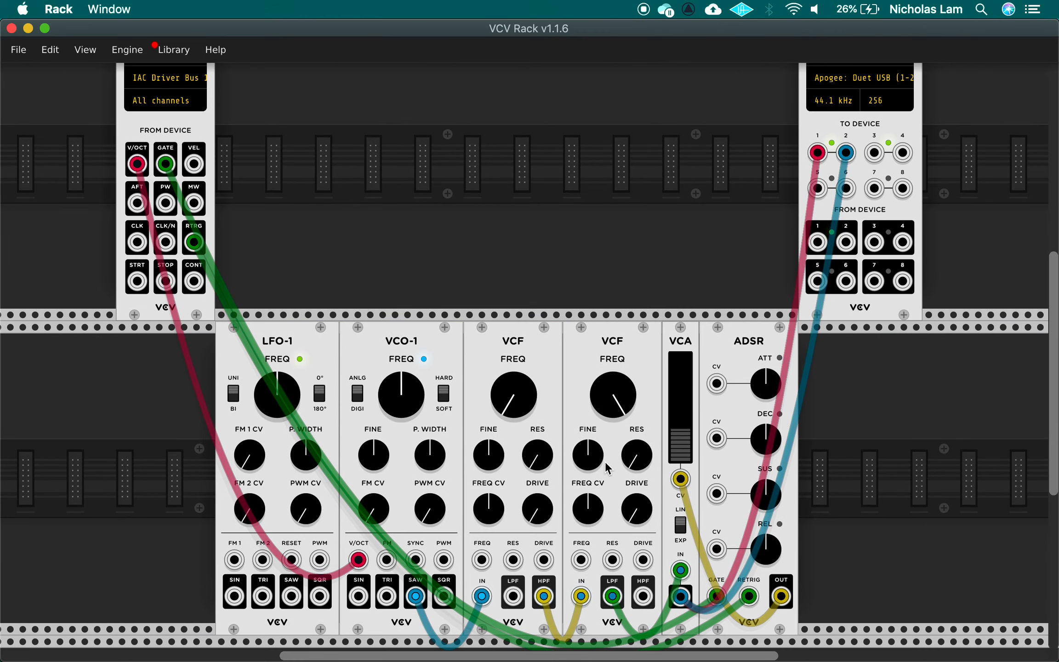
pyautogui.moveTo(617, 404)
pyautogui.mouseDown()
pyautogui.moveTo(617, 423)
pyautogui.moveTo(613, 385)
pyautogui.mouseUp()
# Try the Major Chord, Ligetian and Debusian presets, then reload Zukunft Futur
pyautogui.press('super+Tab')
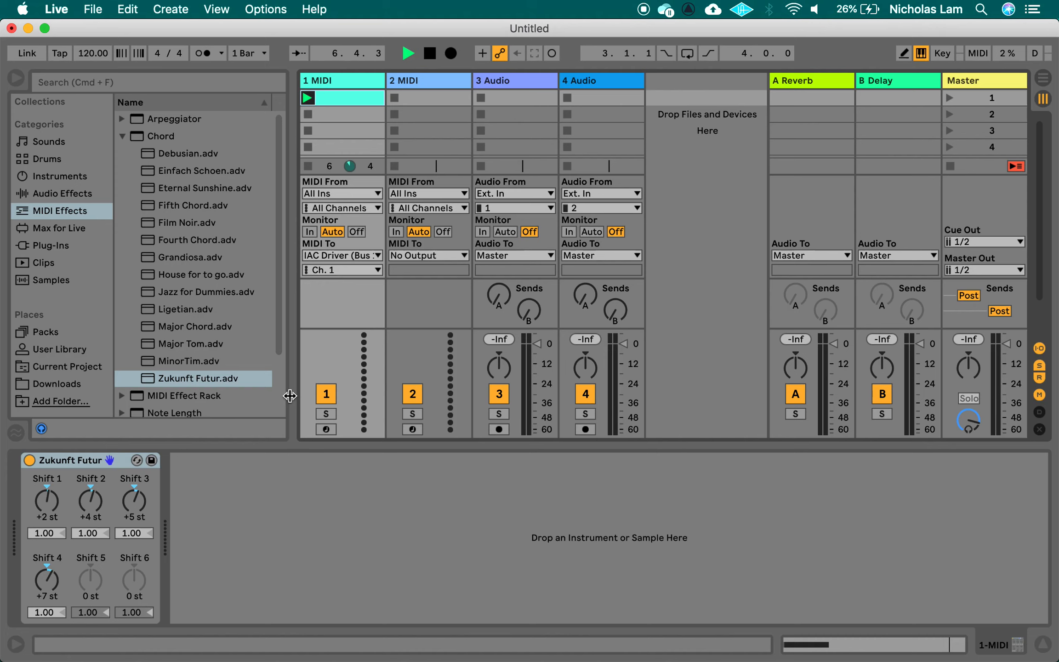
pyautogui.doubleClick(195, 328)
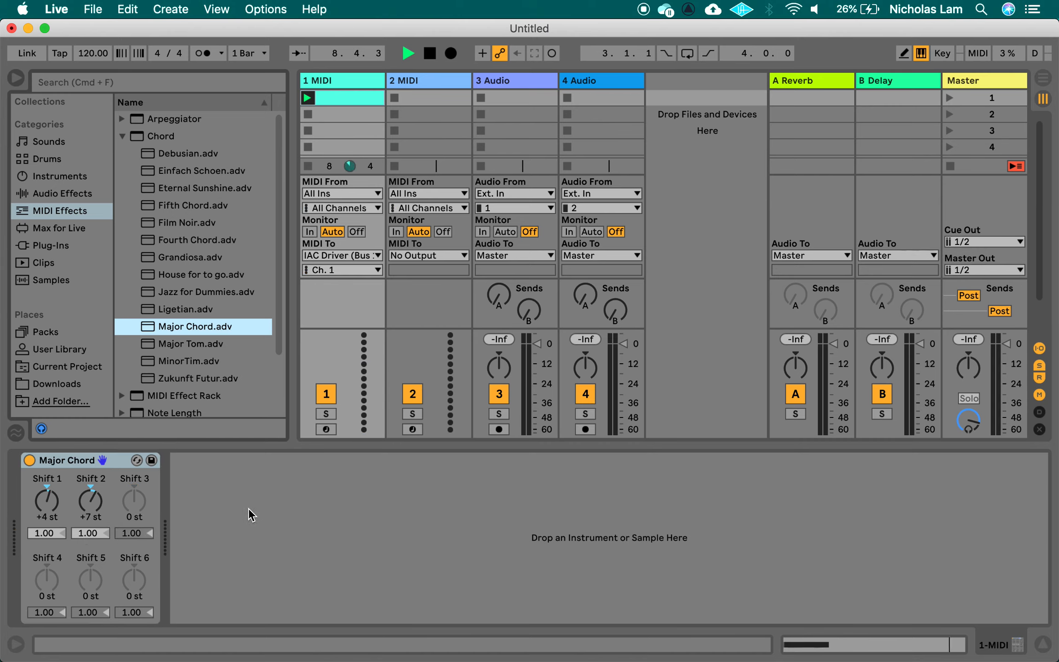
pyautogui.doubleClick(187, 311)
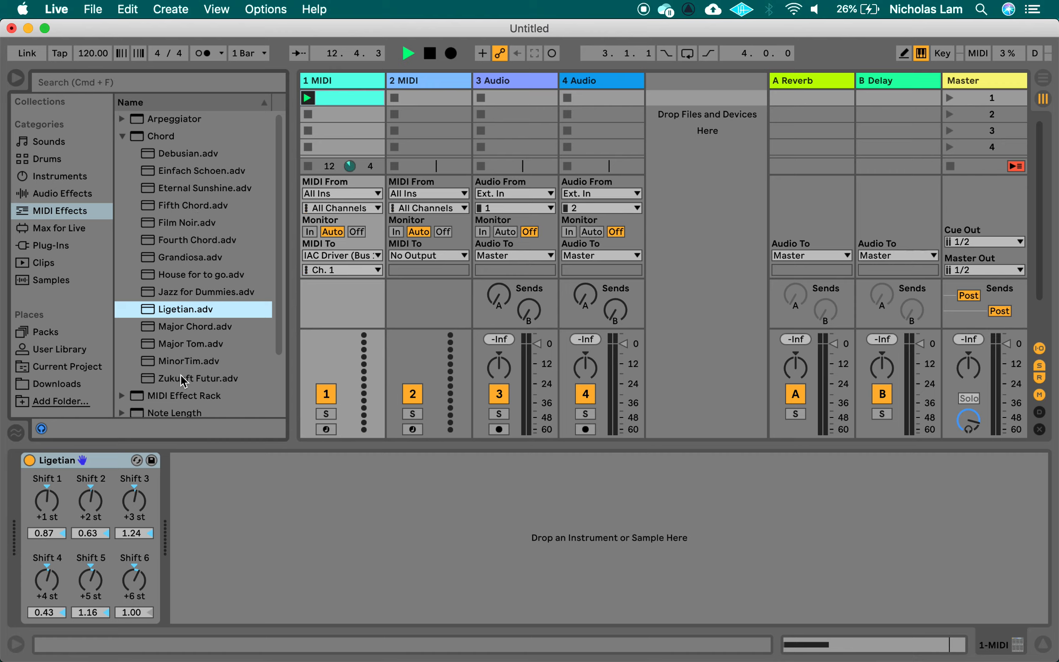
pyautogui.doubleClick(194, 156)
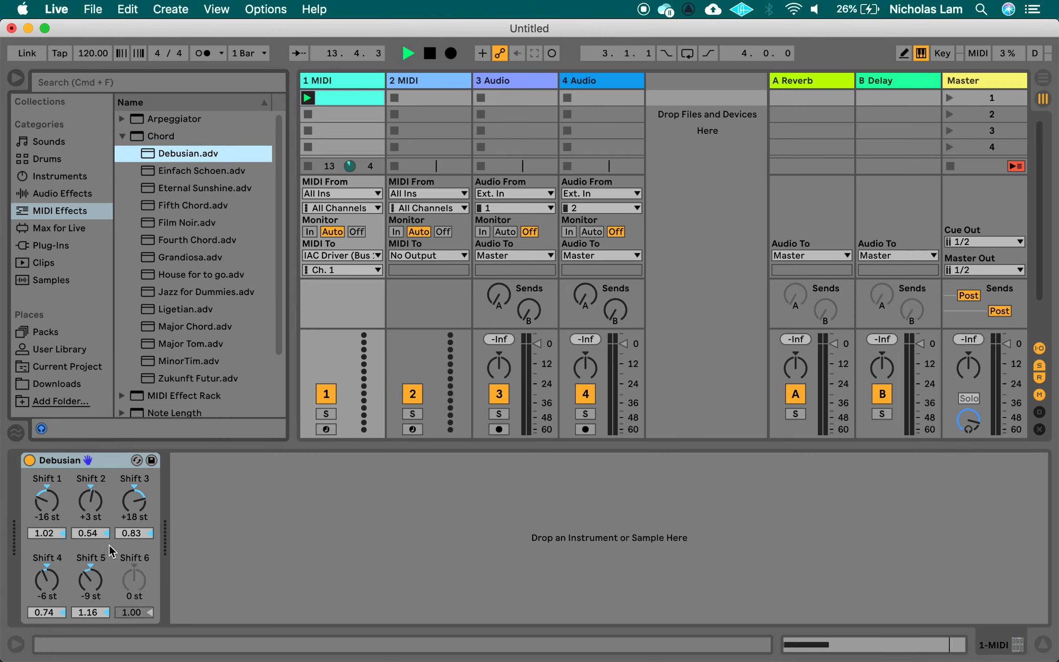
pyautogui.click(206, 380)
pyautogui.doubleClick(206, 379)
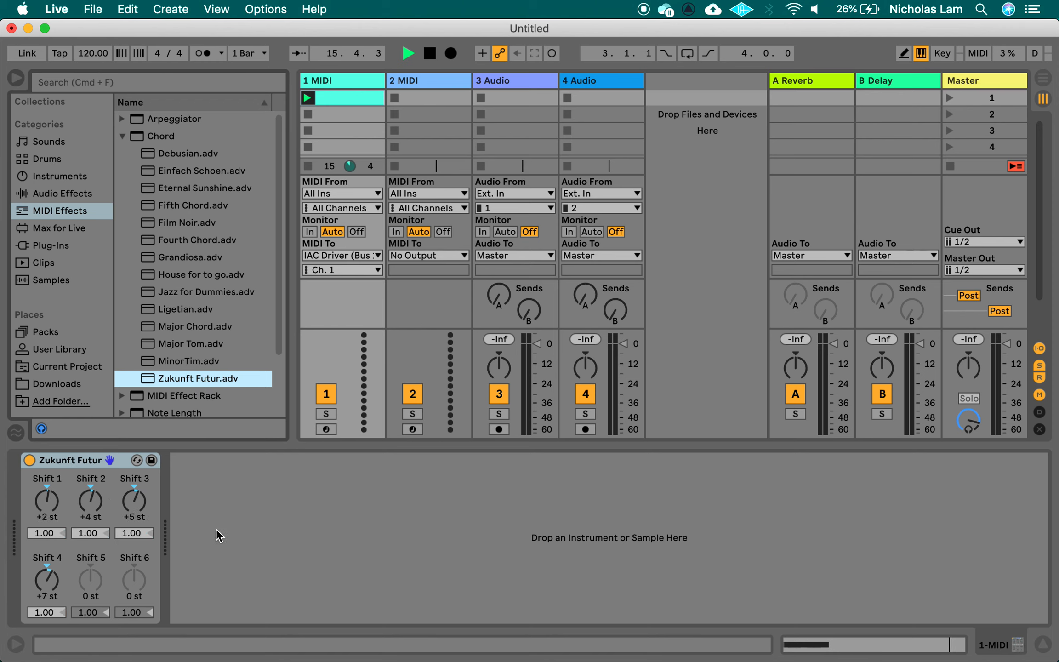
# Scroll through the VCV Rack patch to review the MIDI-CV, oscillator, filter, VCA and ADSR modules
pyautogui.press('super+Tab')
pyautogui.scroll(-3, 351, 487)
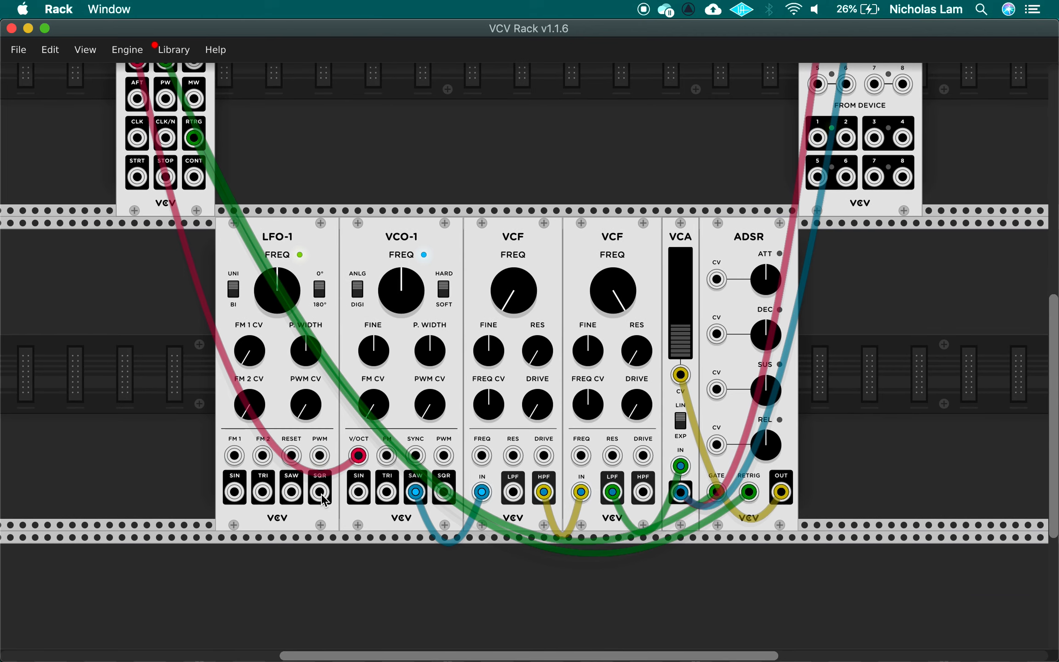
pyautogui.scroll(-2, 325, 499)
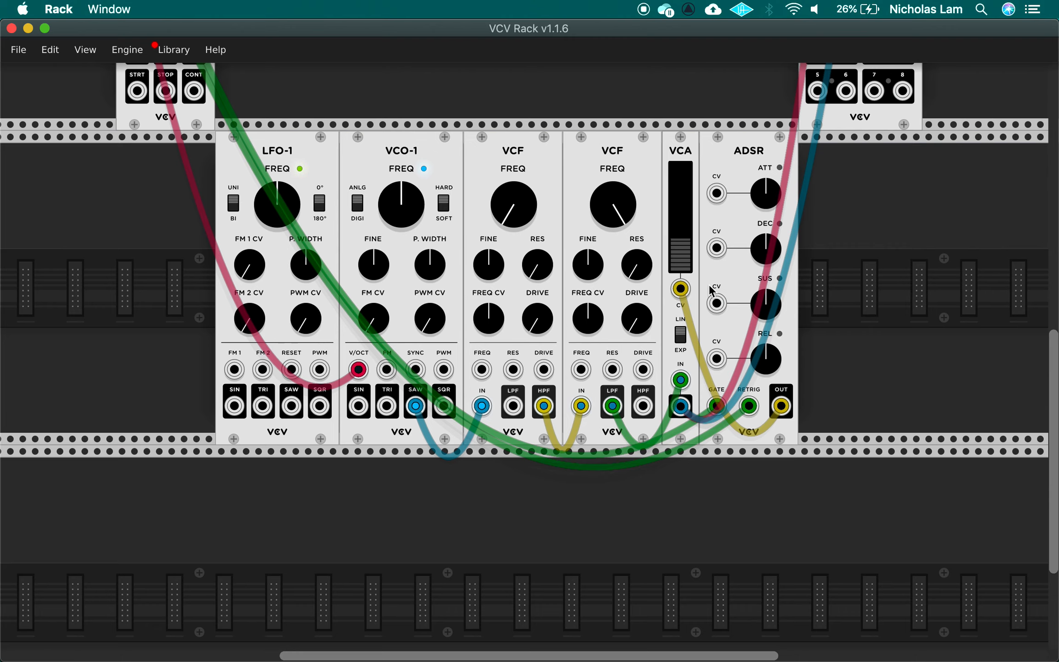
pyautogui.scroll(1, 465, 500)
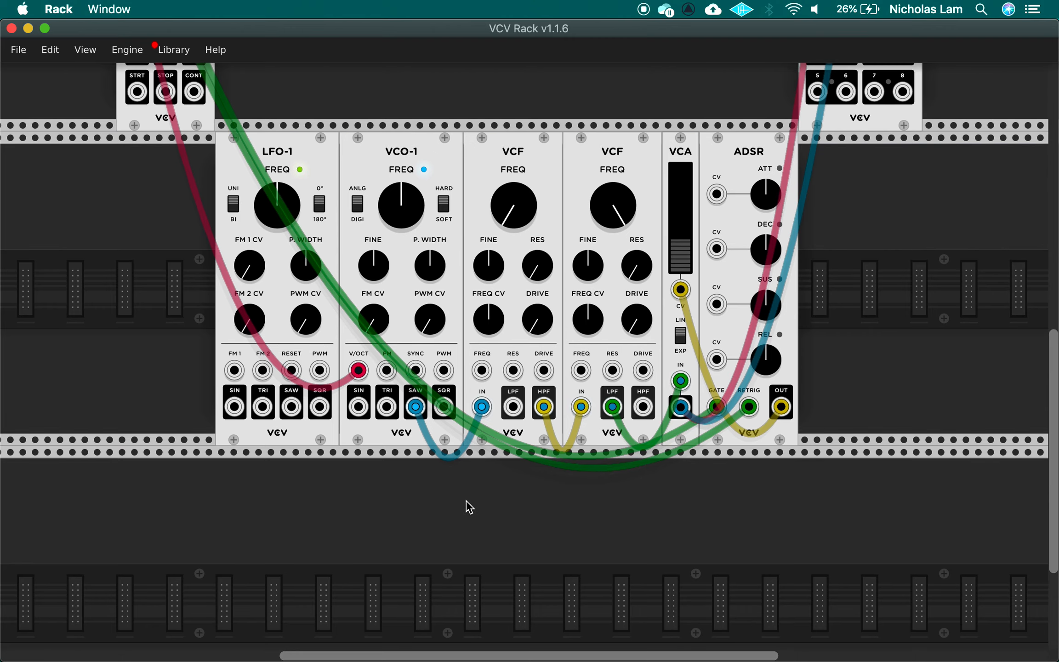
pyautogui.scroll(5, 466, 500)
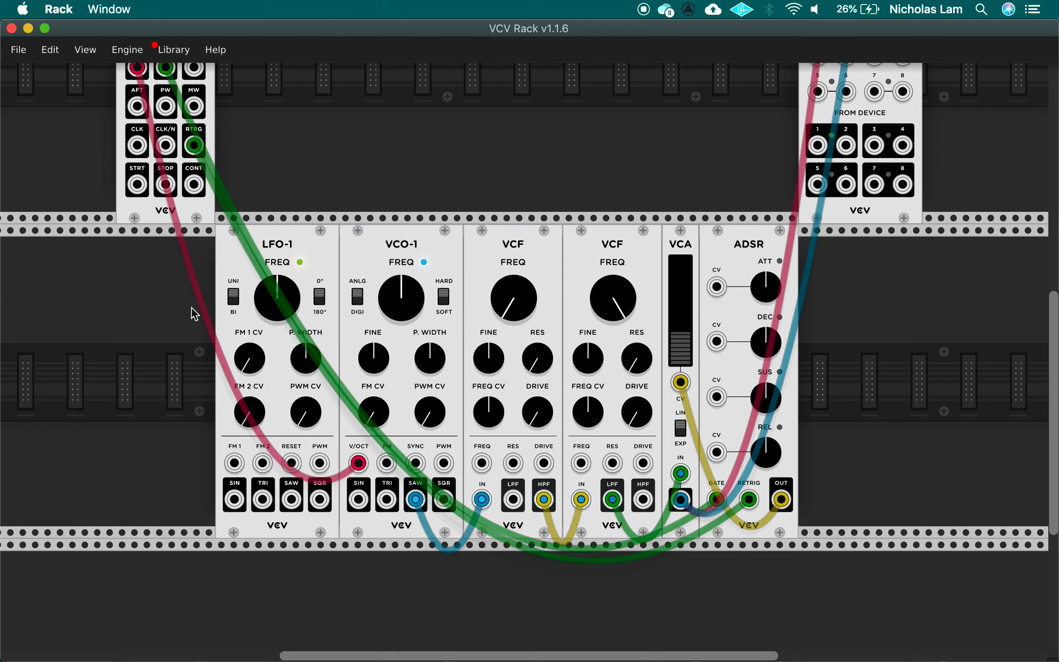
pyautogui.scroll(1, 238, 321)
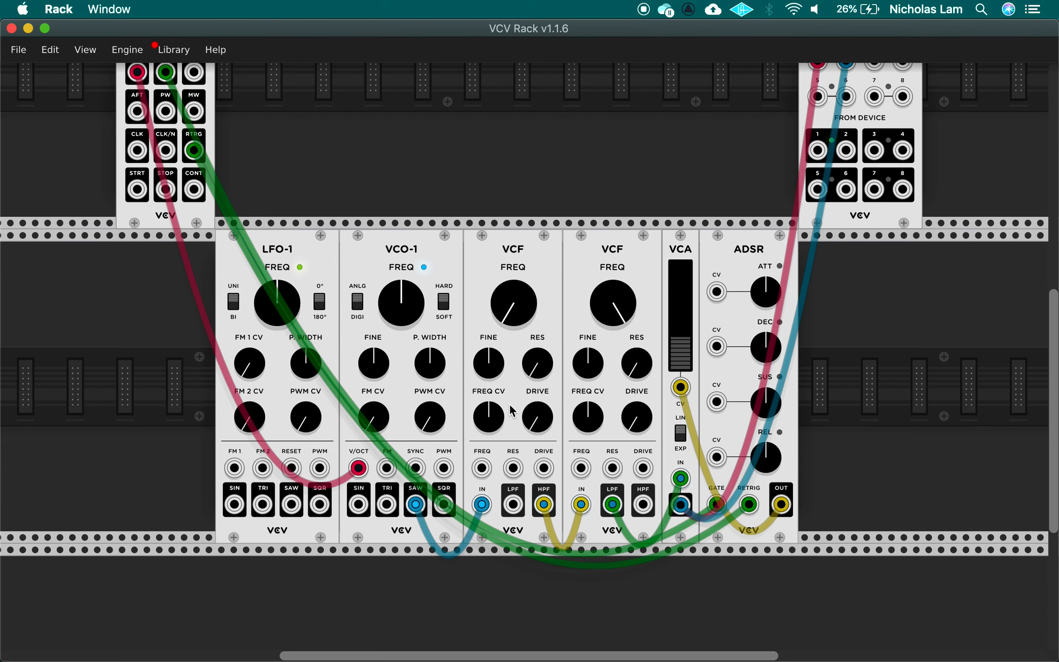
pyautogui.scroll(10, 512, 409)
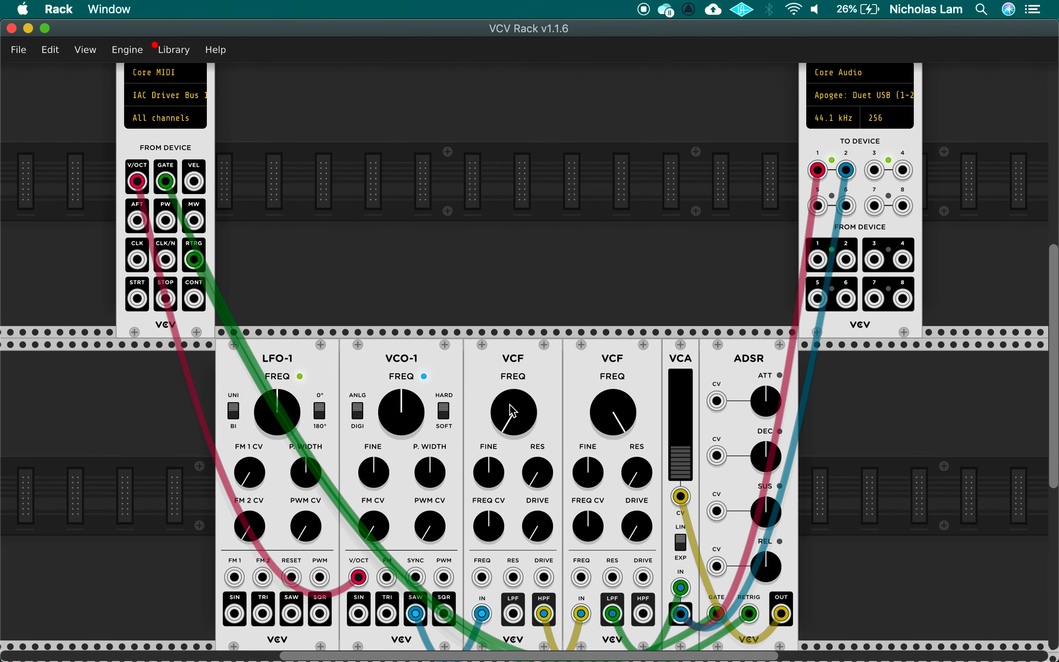